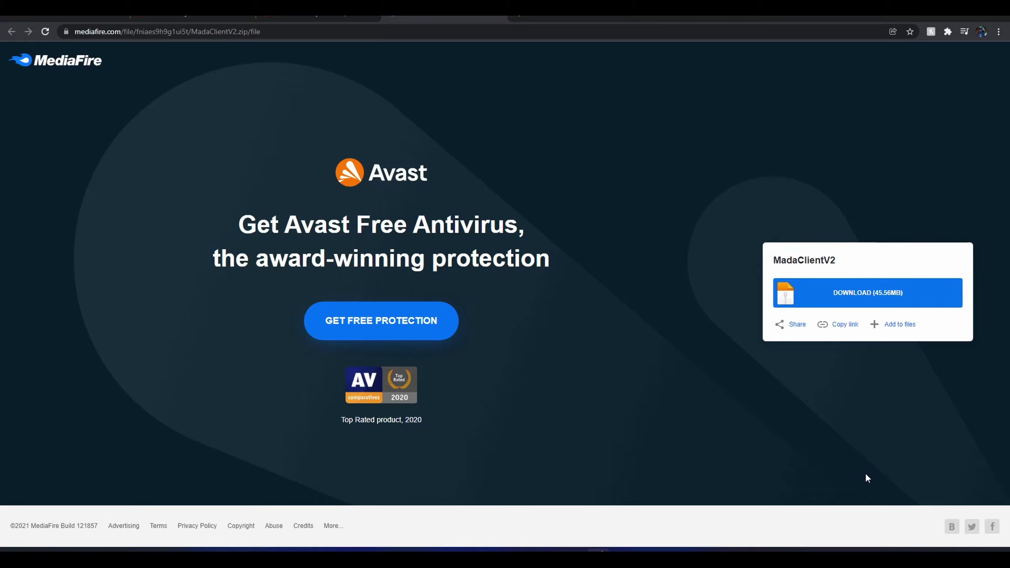
Step: Download the MadaClientV2 archive from its MediaFire page
{"action": "left_click", "coordinate": [916, 290]}
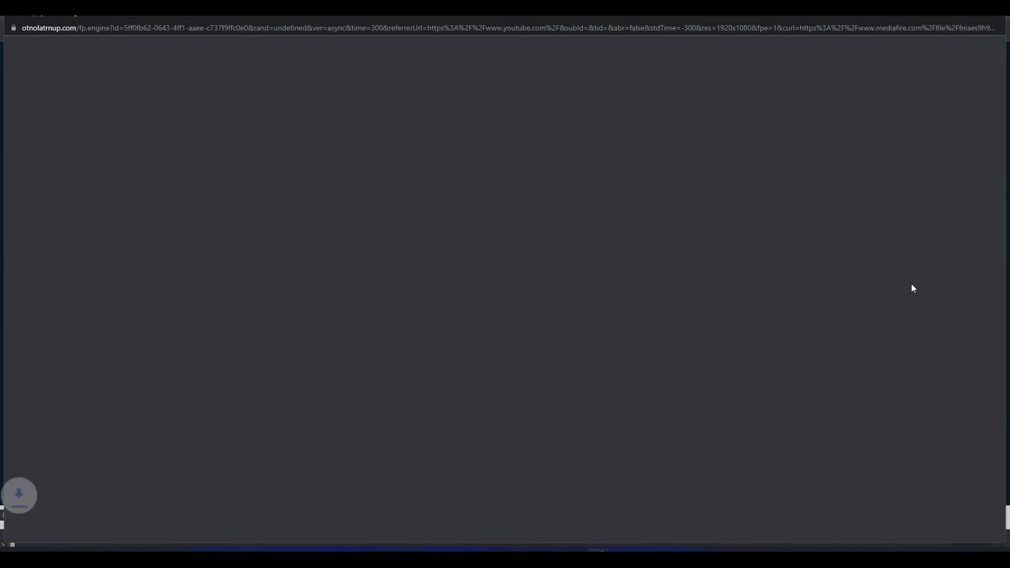
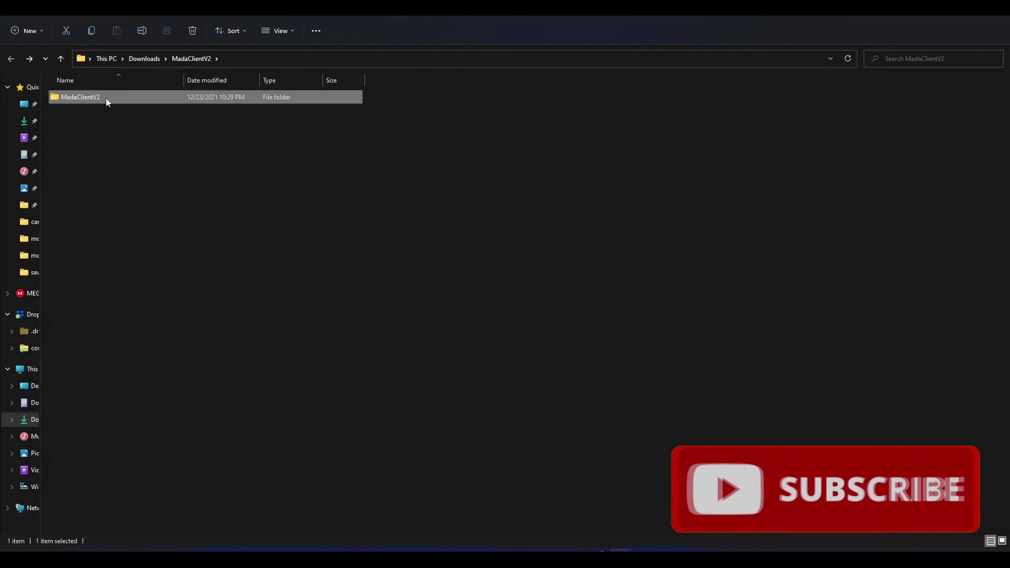
Step: Copy the extracted MadaClientV2 folder in File Explorer, keeping its name
{"action": "key", "text": "F2"}
{"action": "right_click", "coordinate": [106, 98]}
{"action": "left_click", "coordinate": [61, 167]}
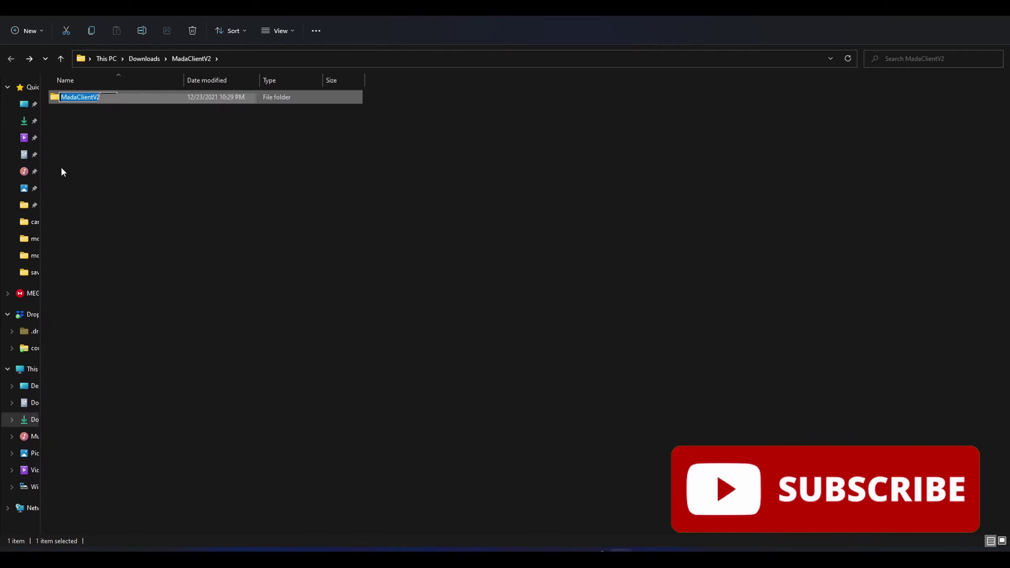
{"action": "right_click", "coordinate": [153, 99]}
{"action": "left_click", "coordinate": [116, 96]}
{"action": "right_click", "coordinate": [116, 96]}
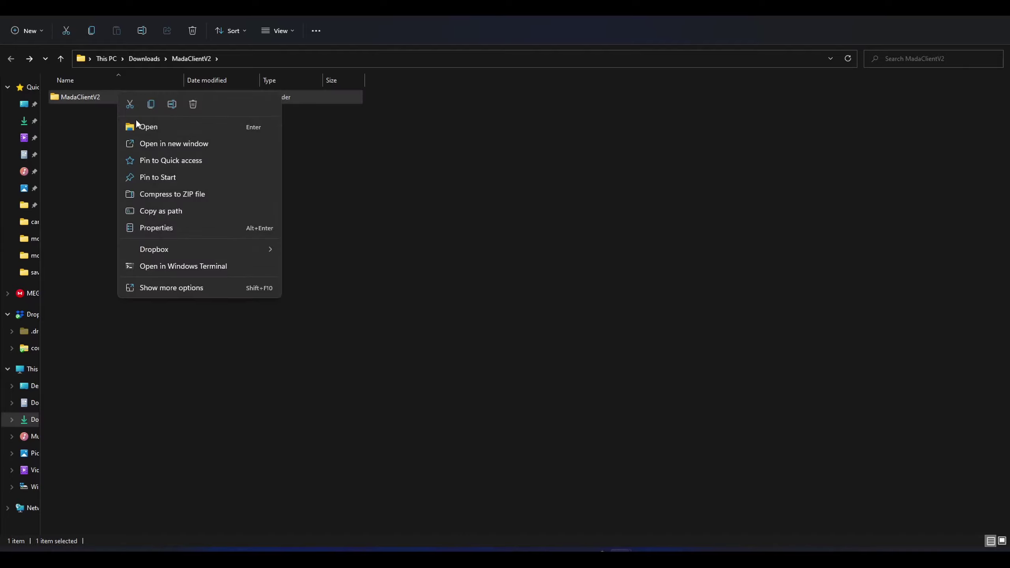
{"action": "left_click", "coordinate": [152, 102]}
Step: Go to the %appdata% location and open the .minecraft folder
{"action": "left_click", "coordinate": [253, 59]}
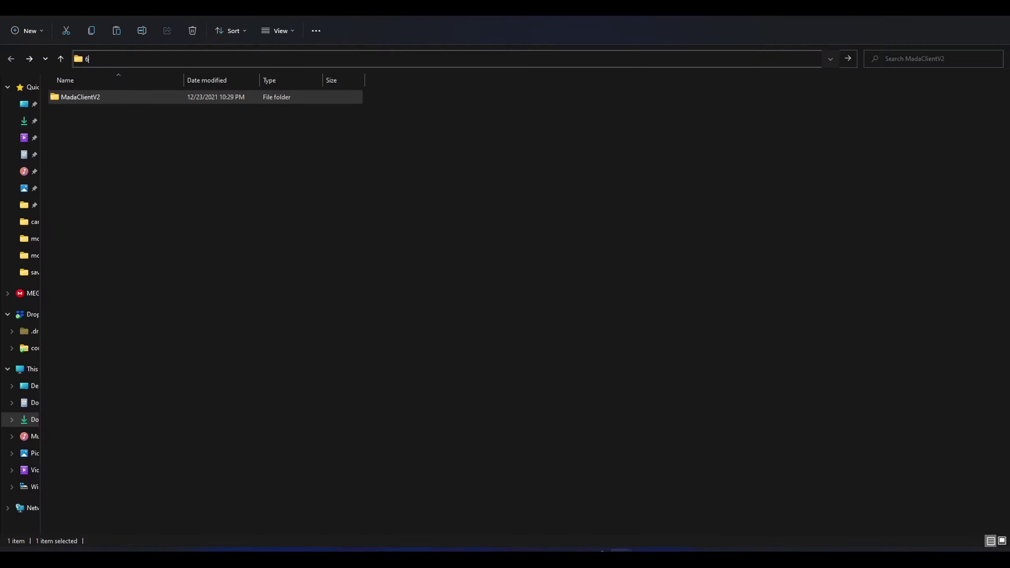
{"action": "key", "text": "BackSpace"}
{"action": "type", "text": "%"}
{"action": "type", "text": "appdata%"}
{"action": "key", "text": "Return"}
{"action": "double_click", "coordinate": [136, 107]}
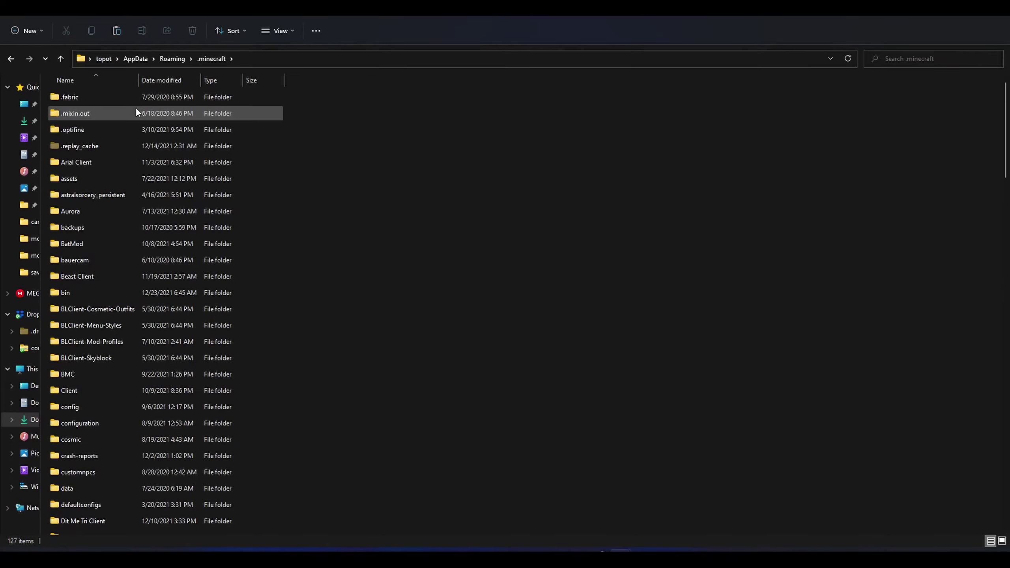
Step: Paste the copied MadaClientV2 folder into Minecraft's versions folder
{"action": "scroll", "coordinate": [261, 290], "scroll_direction": "down", "scroll_amount": 10}
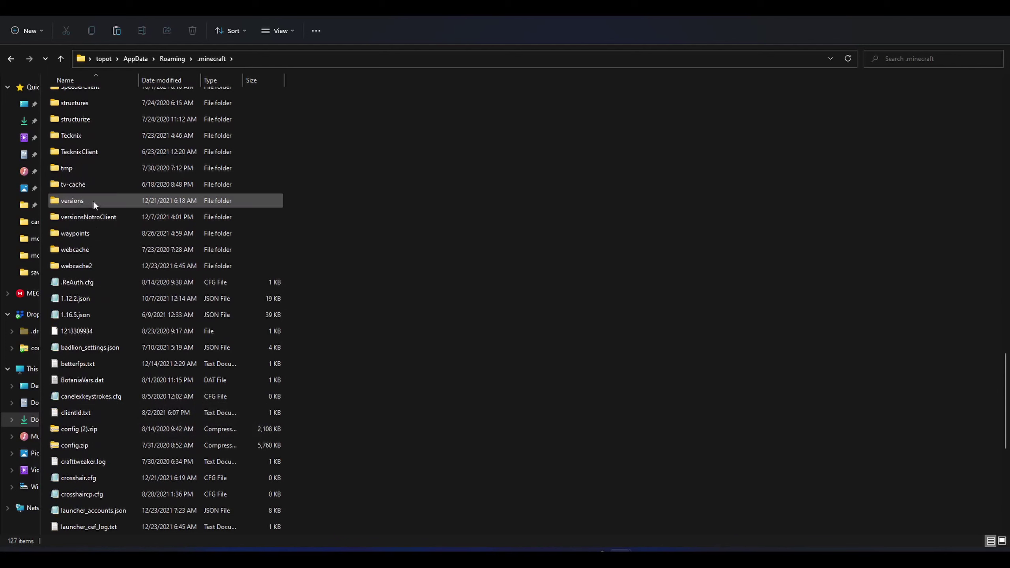
{"action": "double_click", "coordinate": [93, 201]}
{"action": "right_click", "coordinate": [508, 254]}
{"action": "left_click", "coordinate": [521, 267]}
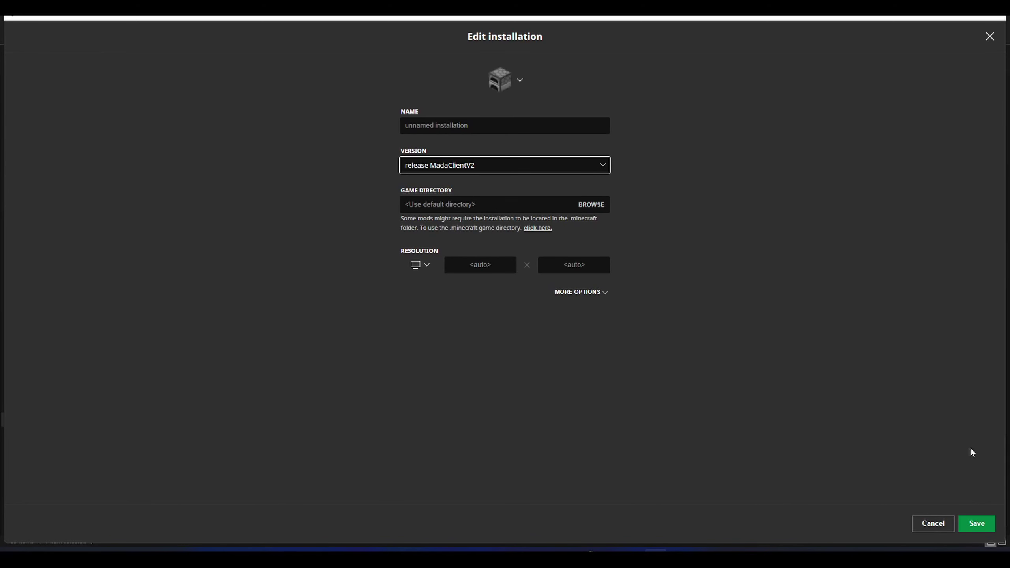
Step: Save the unnamed installation with version release MadaClientV2 in the Minecraft Launcher and launch it, suppressing further risk warnings for it
{"action": "left_click", "coordinate": [971, 524]}
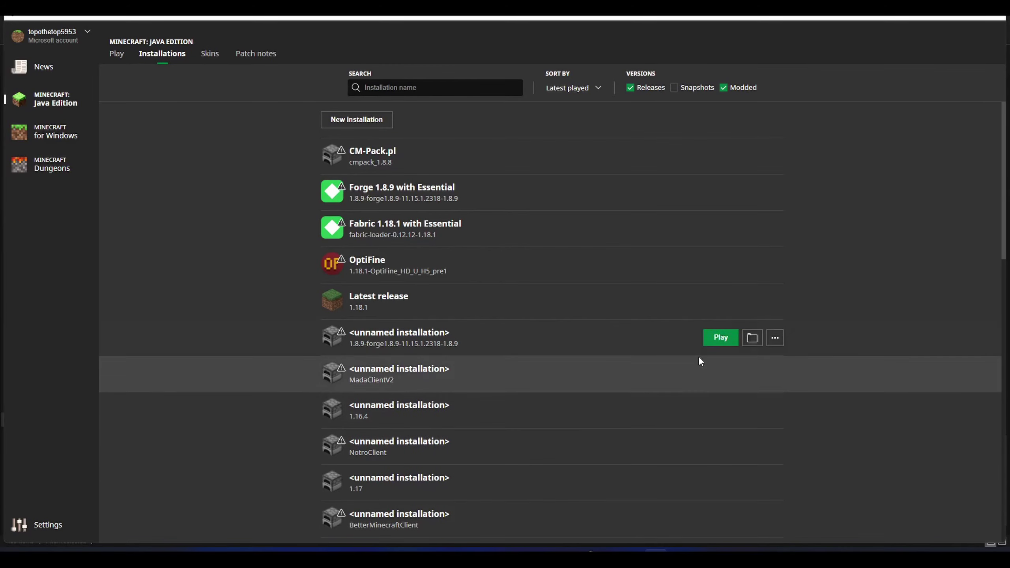
{"action": "left_click", "coordinate": [708, 373]}
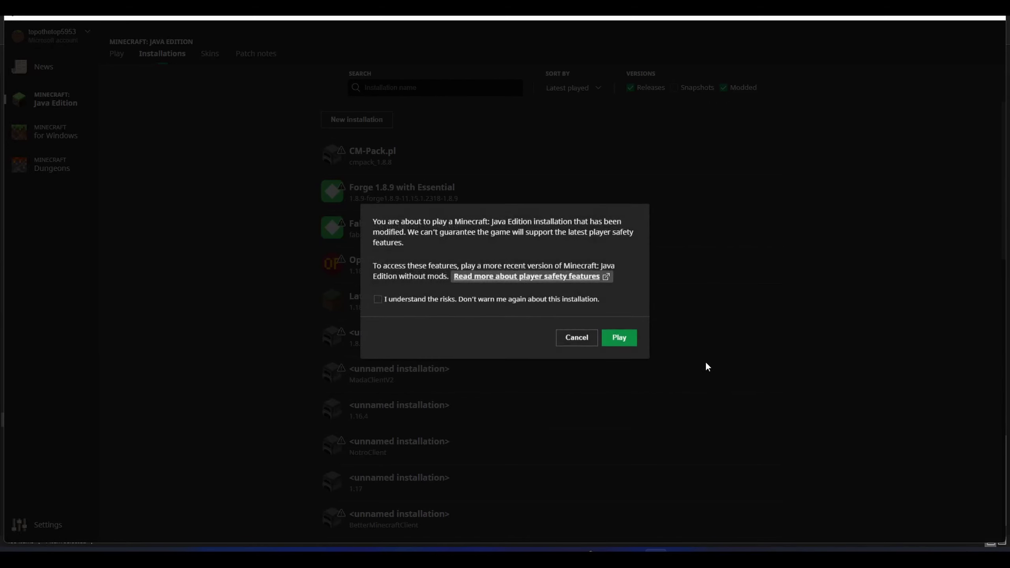
{"action": "left_click", "coordinate": [586, 299]}
{"action": "left_click", "coordinate": [623, 339]}
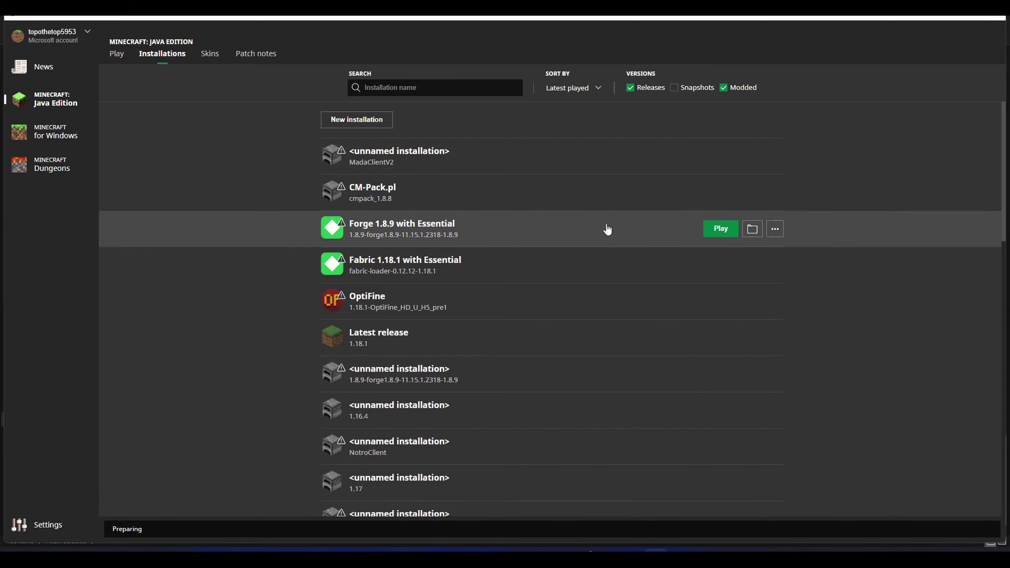
{"action": "key", "text": "alt+Tab"}
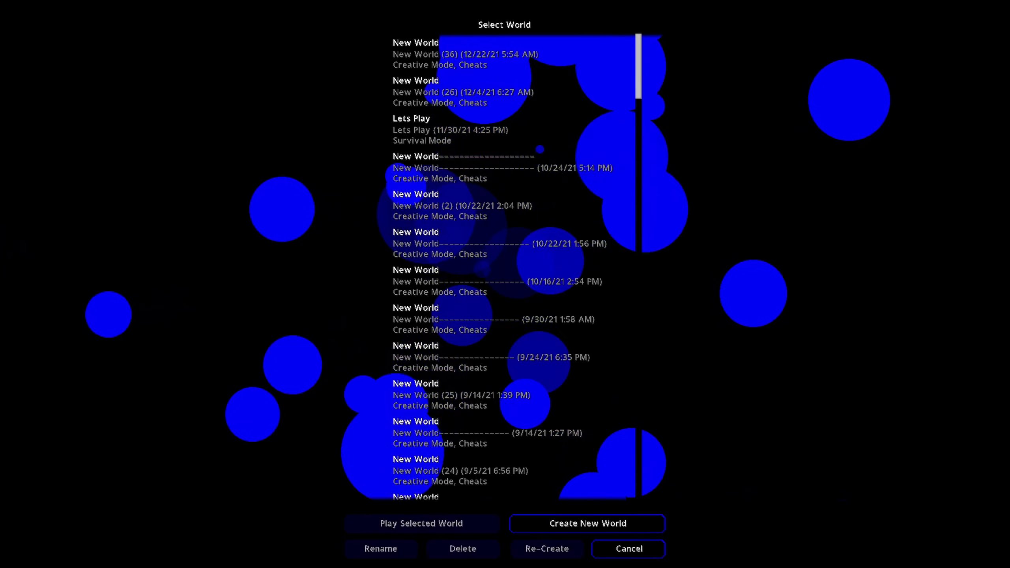
Step: Leave the world selection and look at the client's multiplayer server list, returning to the title screen
{"action": "left_click", "coordinate": [610, 543]}
{"action": "left_click", "coordinate": [350, 452]}
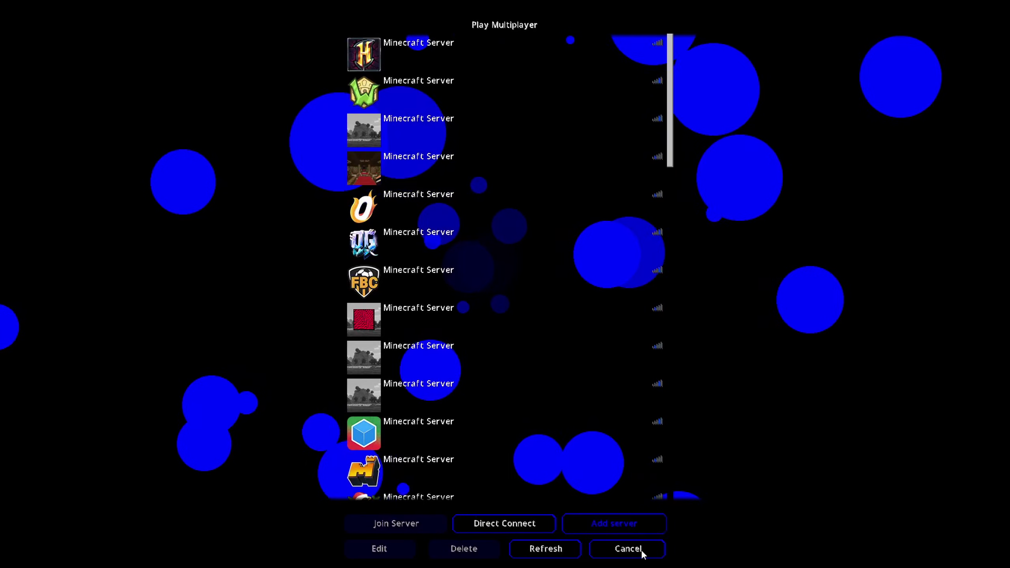
{"action": "left_click", "coordinate": [628, 549]}
{"action": "left_click", "coordinate": [365, 436]}
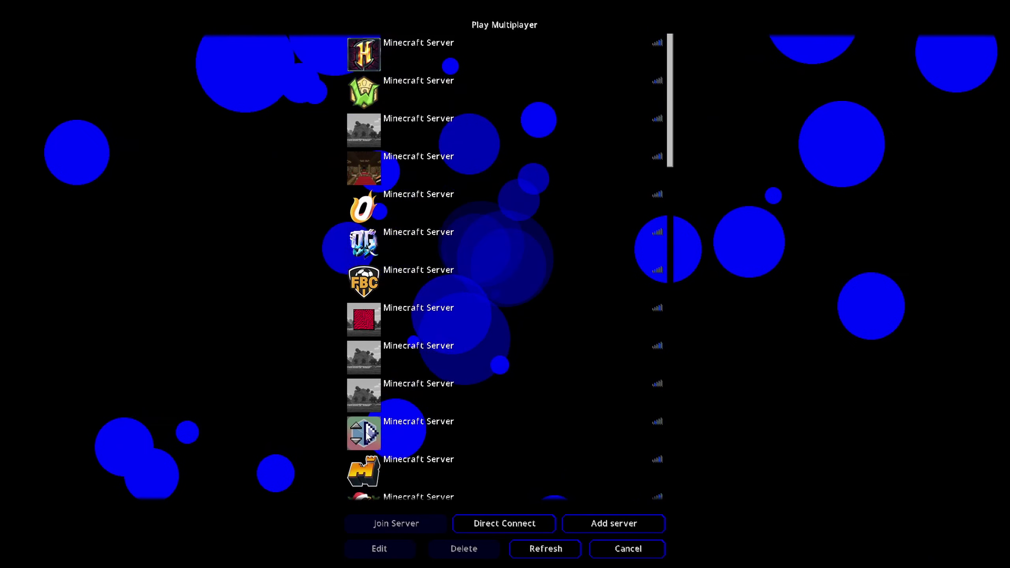
{"action": "left_click", "coordinate": [628, 549]}
{"action": "left_click", "coordinate": [361, 438]}
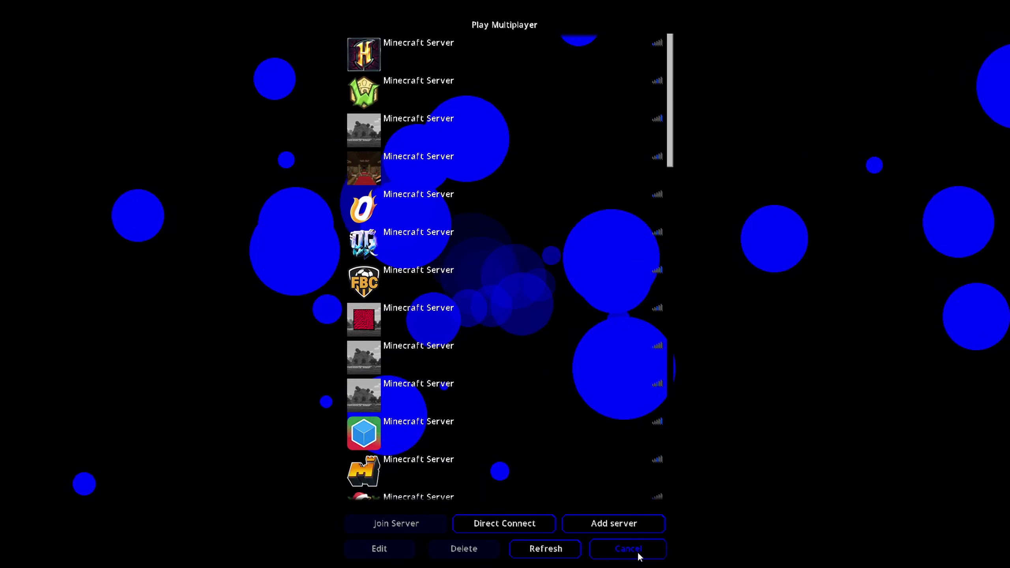
{"action": "left_click", "coordinate": [644, 546]}
{"action": "left_click", "coordinate": [259, 398]}
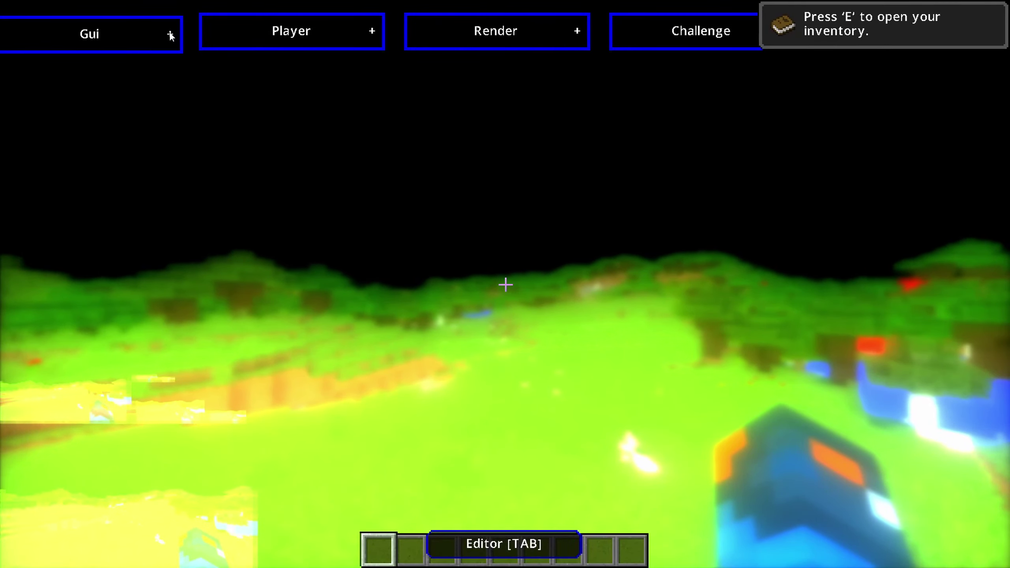
Step: Expand the Gui, Player, Render and Challenge module groups in the mod overlay and reposition Gui and Challenge
{"action": "left_click_drag", "start_coordinate": [169, 33], "coordinate": [147, 62]}
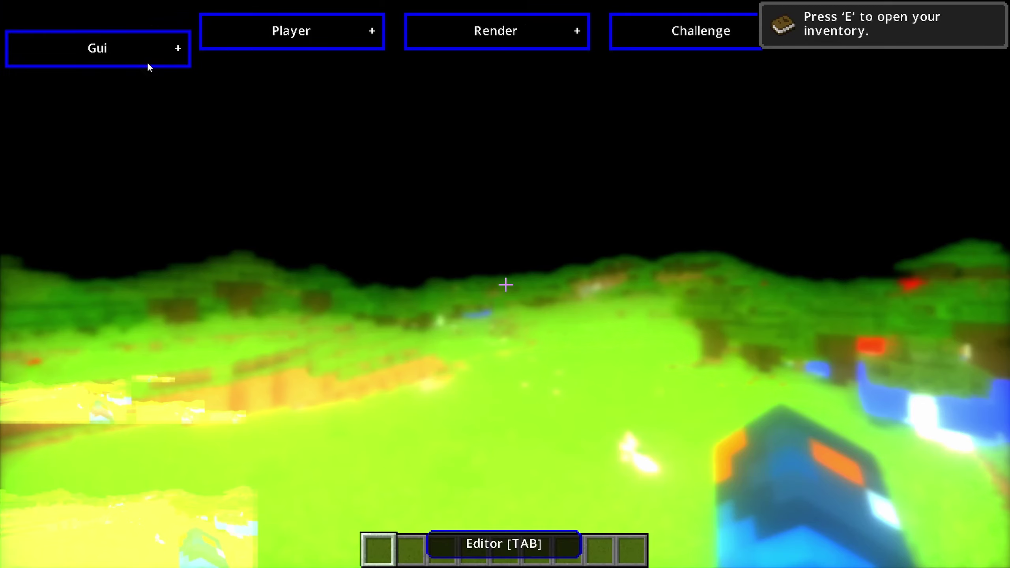
{"action": "left_click", "coordinate": [178, 49]}
{"action": "left_click", "coordinate": [373, 39]}
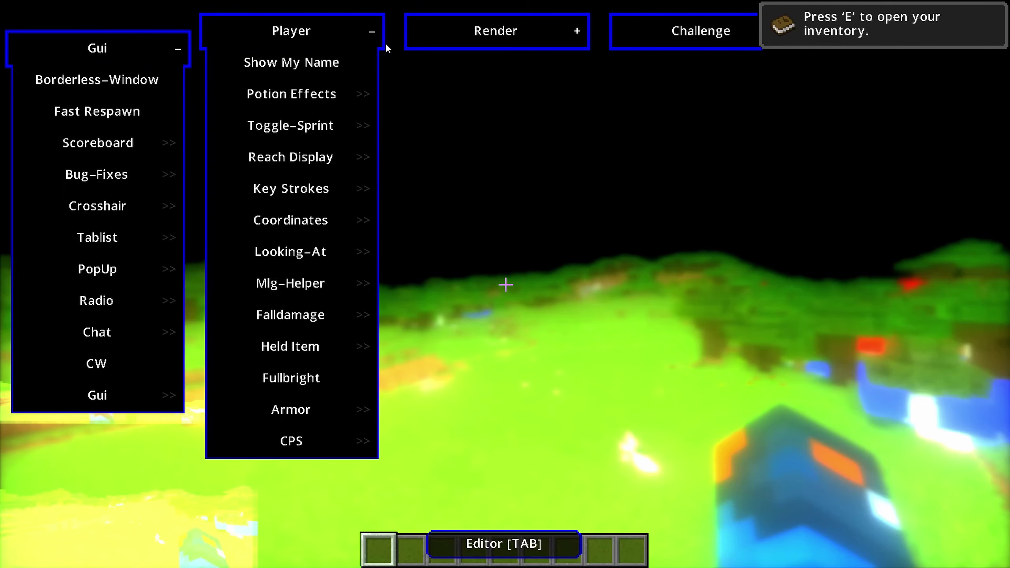
{"action": "left_click", "coordinate": [517, 40]}
{"action": "left_click", "coordinate": [696, 32]}
{"action": "left_click_drag", "start_coordinate": [697, 26], "coordinate": [713, 128]}
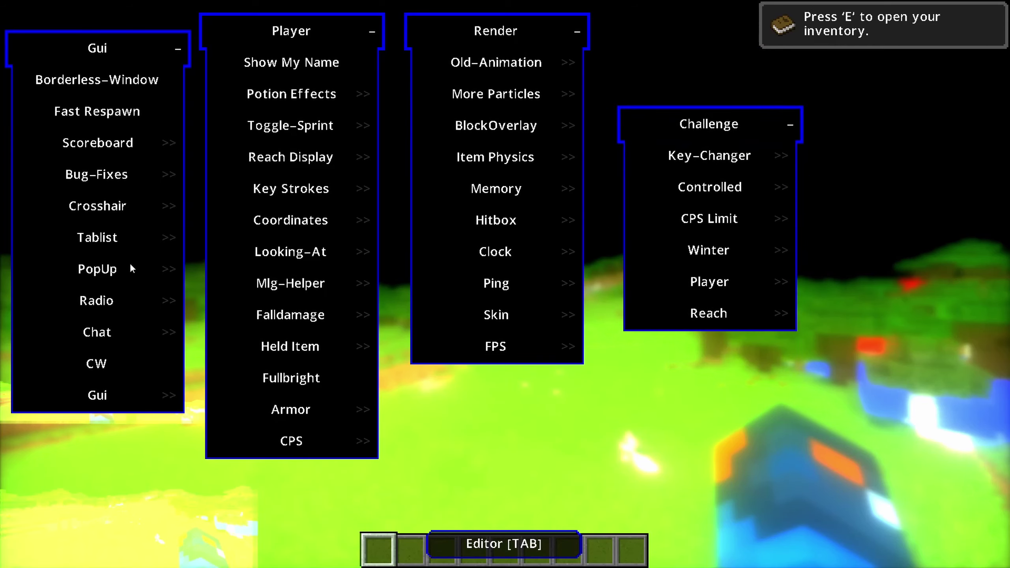
Step: Spread out the Gui, Player, Render and Challenge module groups so that there is space between them
{"action": "left_click", "coordinate": [136, 171]}
{"action": "left_click_drag", "start_coordinate": [124, 34], "coordinate": [129, 68]}
{"action": "left_click", "coordinate": [108, 201]}
{"action": "left_click_drag", "start_coordinate": [509, 28], "coordinate": [580, 79]}
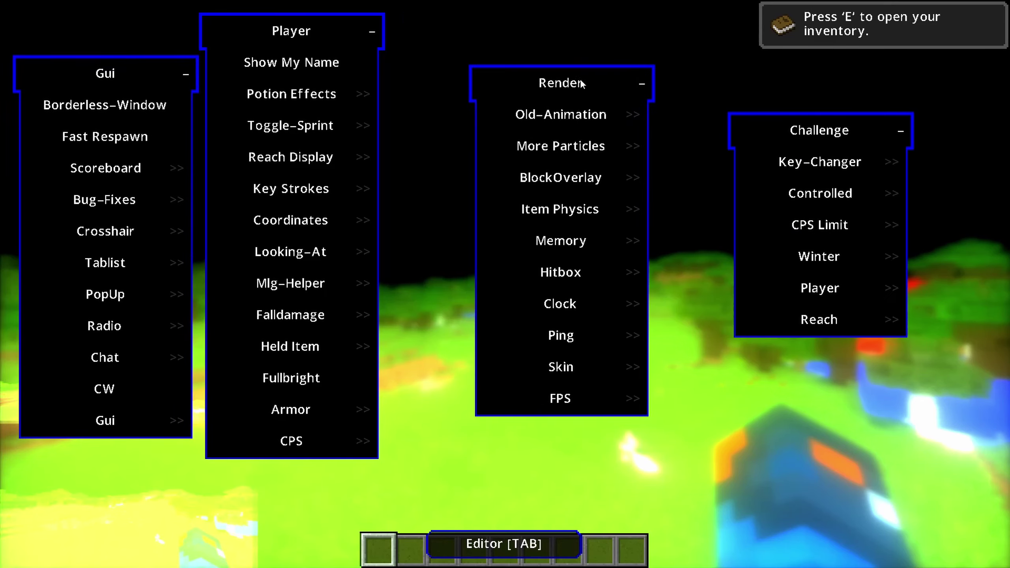
{"action": "left_click_drag", "start_coordinate": [342, 26], "coordinate": [391, 35]}
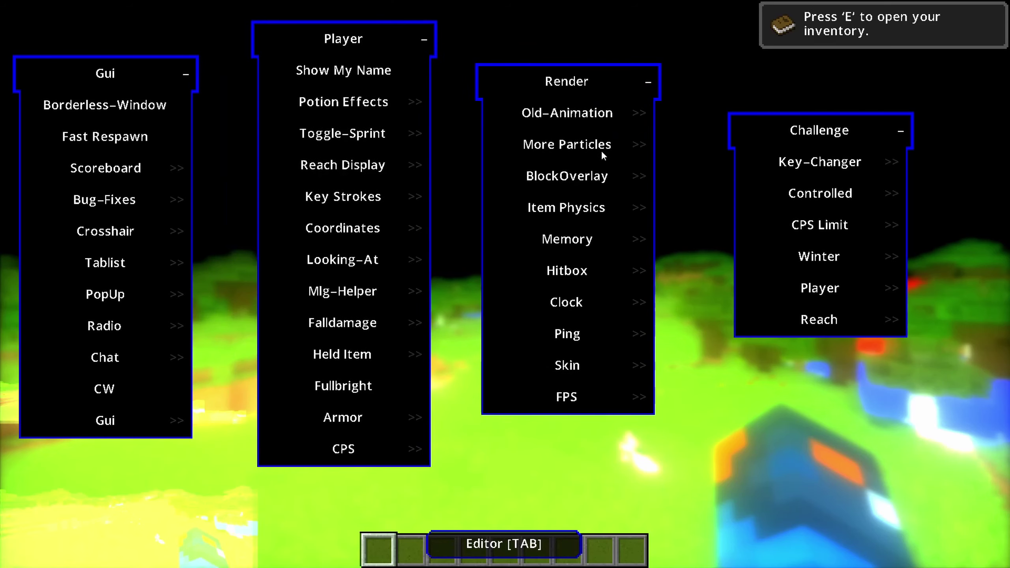
Step: Review the Old-Animation module's options and rearrange the Challenge, Render and Player module groups
{"action": "left_click", "coordinate": [594, 116]}
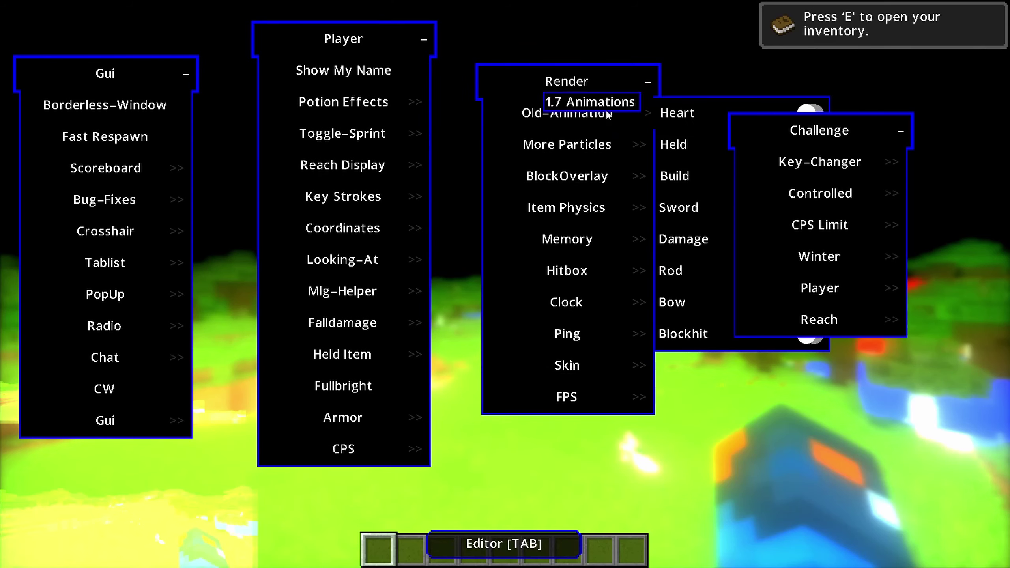
{"action": "left_click", "coordinate": [608, 115]}
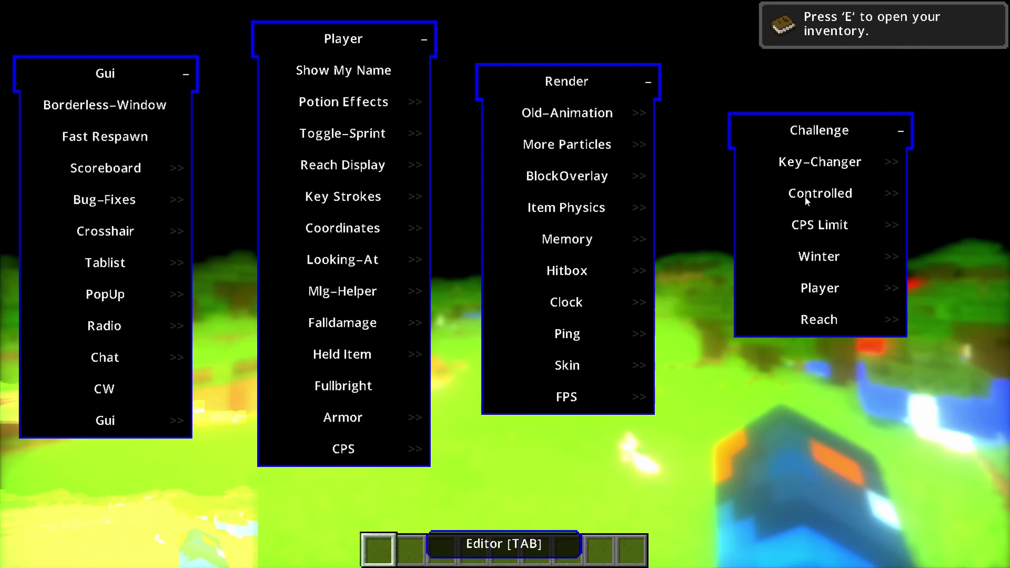
{"action": "left_click_drag", "start_coordinate": [783, 134], "coordinate": [804, 82]}
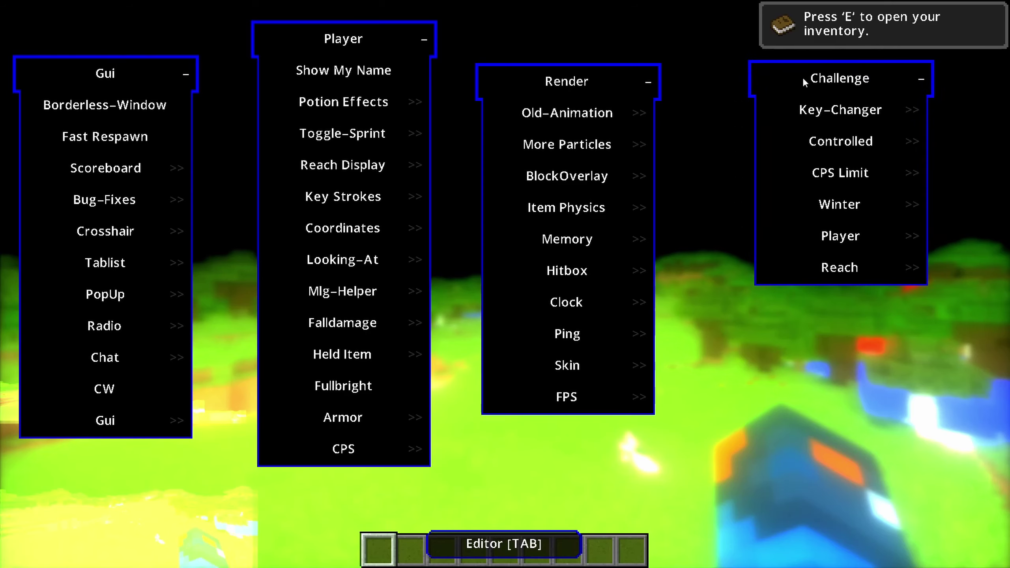
{"action": "left_click_drag", "start_coordinate": [523, 82], "coordinate": [543, 68]}
{"action": "left_click_drag", "start_coordinate": [364, 49], "coordinate": [380, 59]}
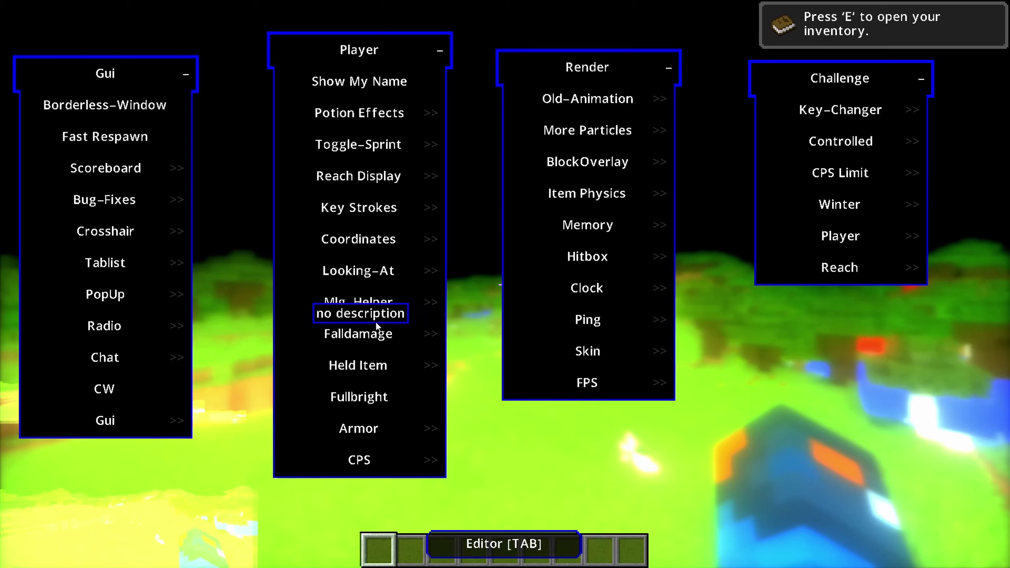
Step: Try toggling the Fullbright module, inspect the Winter challenge's options, and close the mod overlay
{"action": "left_click", "coordinate": [377, 393]}
{"action": "left_click", "coordinate": [377, 393]}
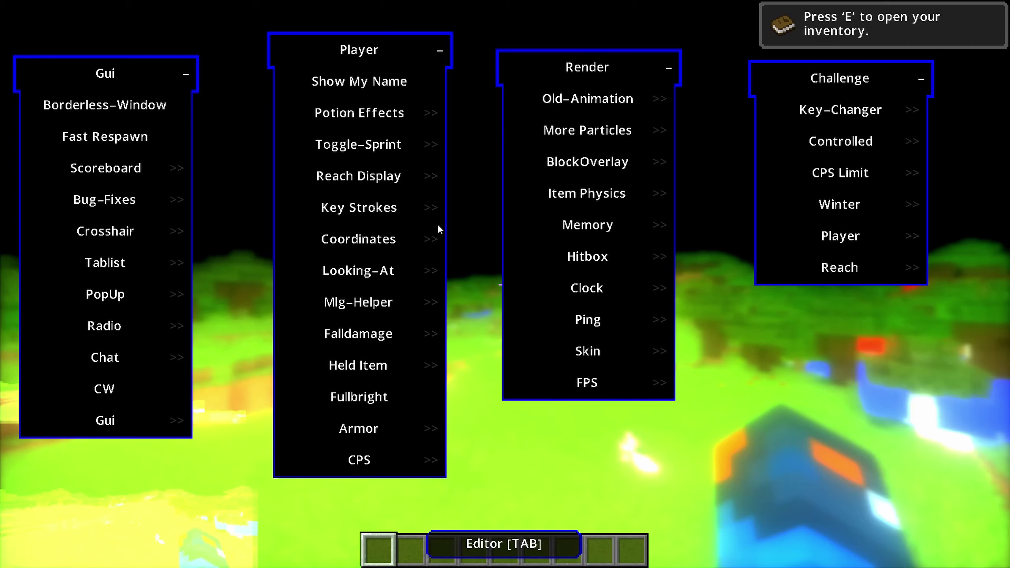
{"action": "left_click", "coordinate": [842, 207]}
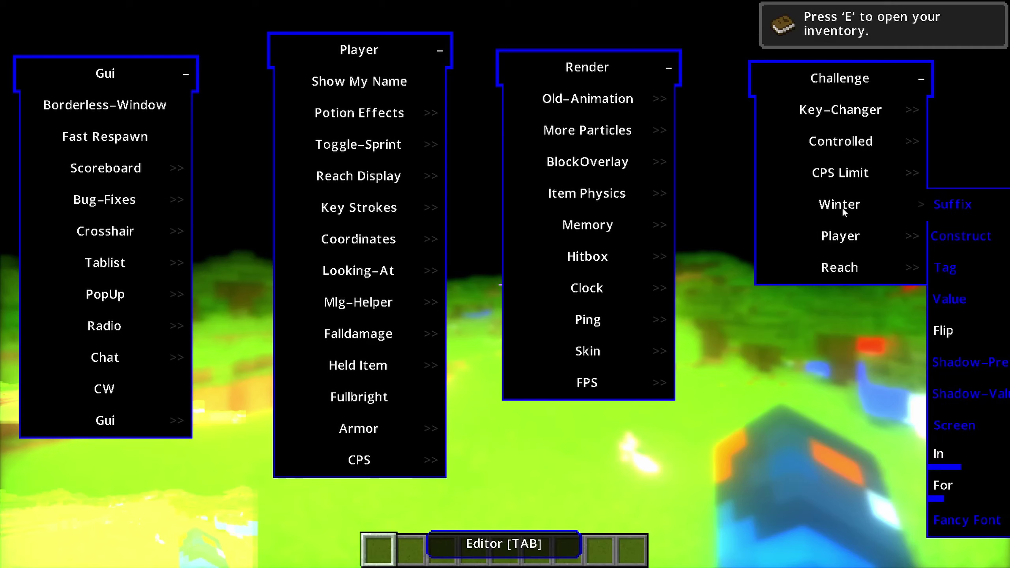
{"action": "left_click", "coordinate": [842, 207]}
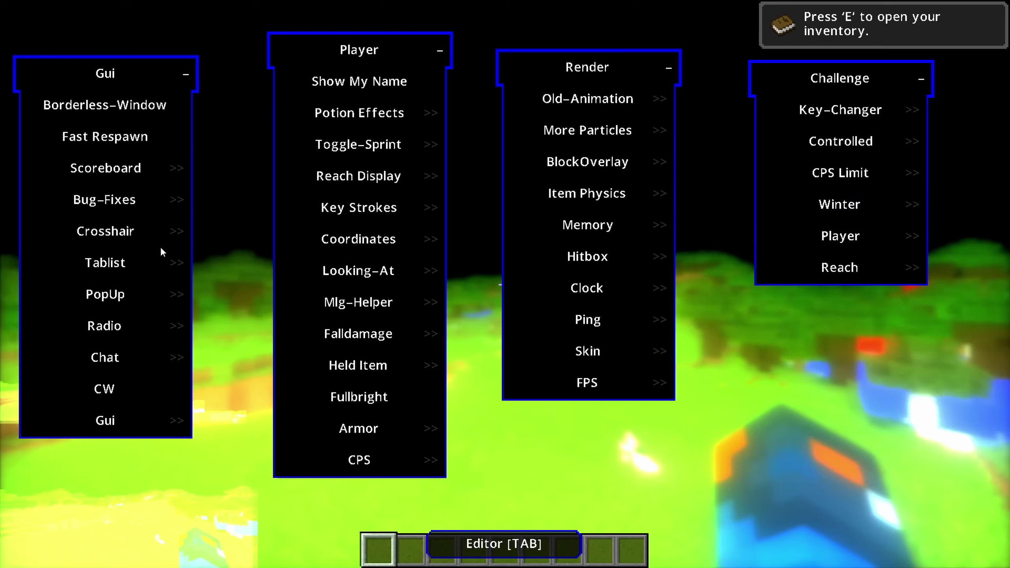
{"action": "key", "text": "Escape"}
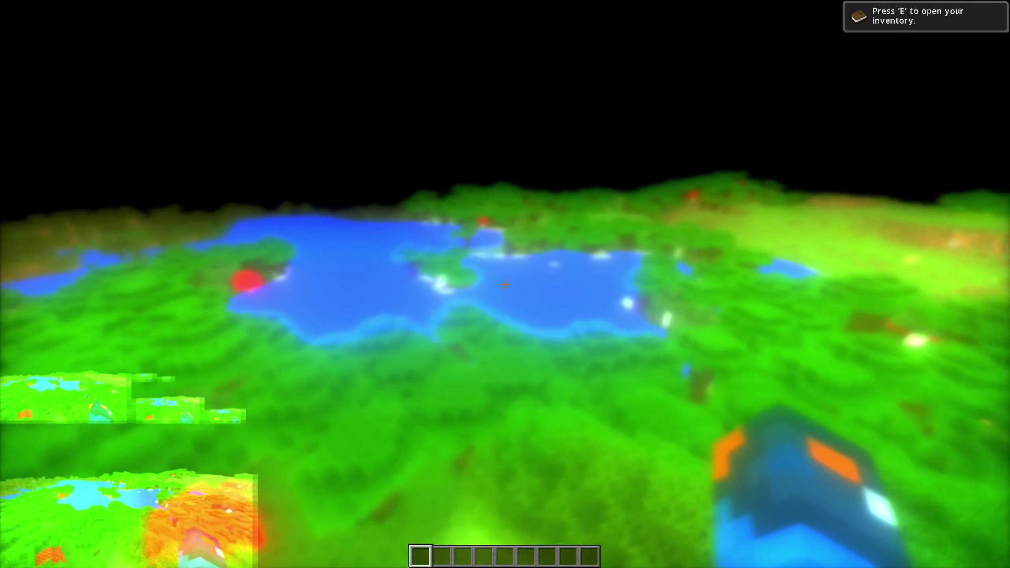
Step: Check the options in the in-game pause menu and return to the game
{"action": "key", "text": "Escape"}
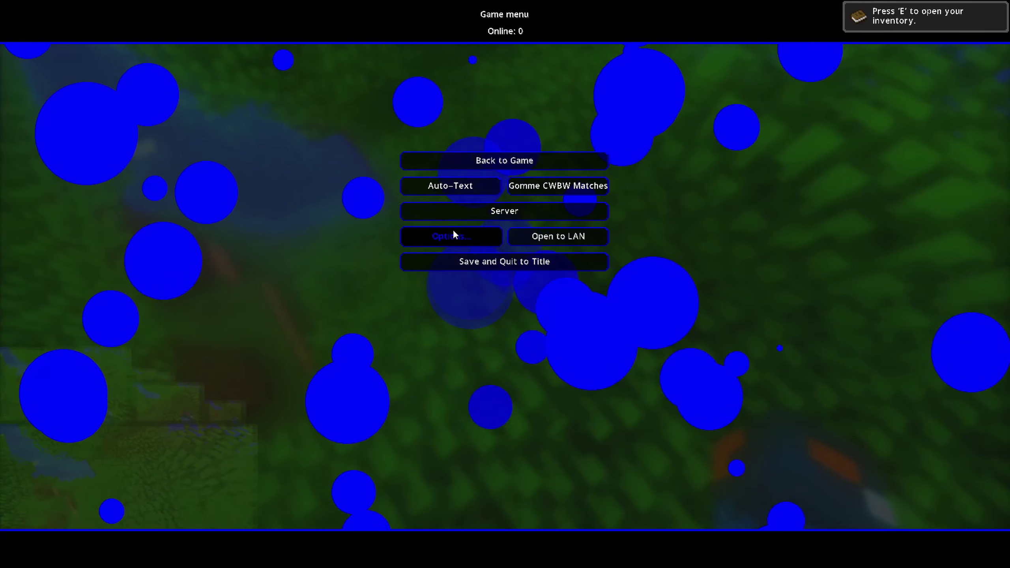
{"action": "left_click", "coordinate": [453, 235]}
{"action": "left_click", "coordinate": [483, 280]}
{"action": "key", "text": "Escape"}
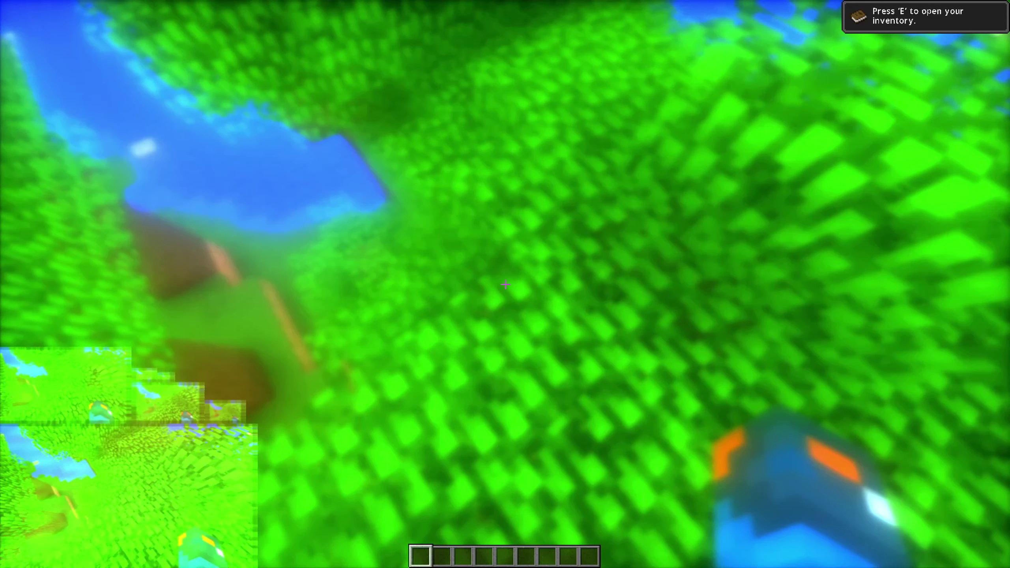
Step: Reopen the mod overlay, move the Player and Render module groups, and return to moving around the world
{"action": "key", "text": "Tab"}
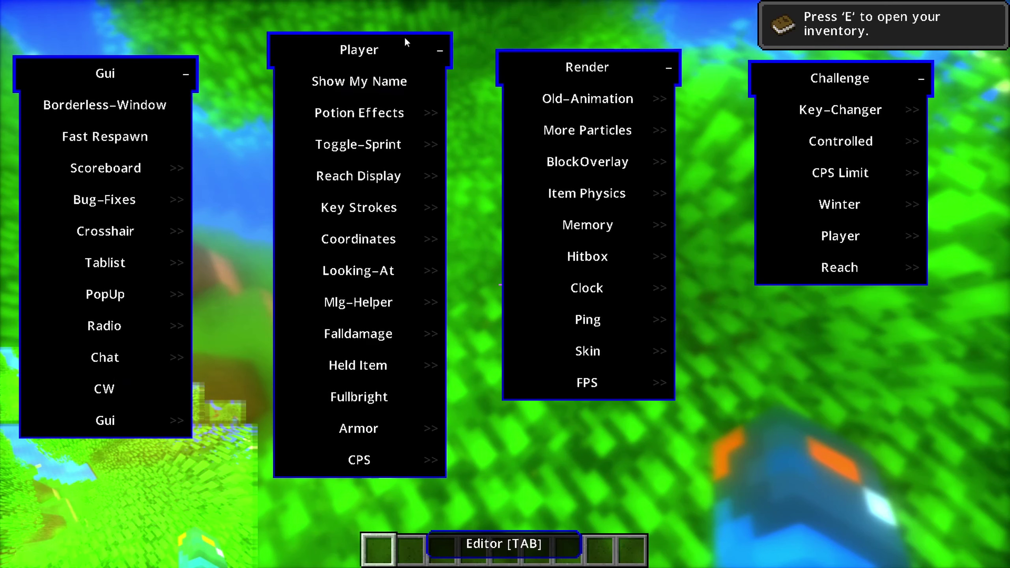
{"action": "left_click_drag", "start_coordinate": [404, 36], "coordinate": [356, 32]}
{"action": "mouse_move", "coordinate": [341, 326]}
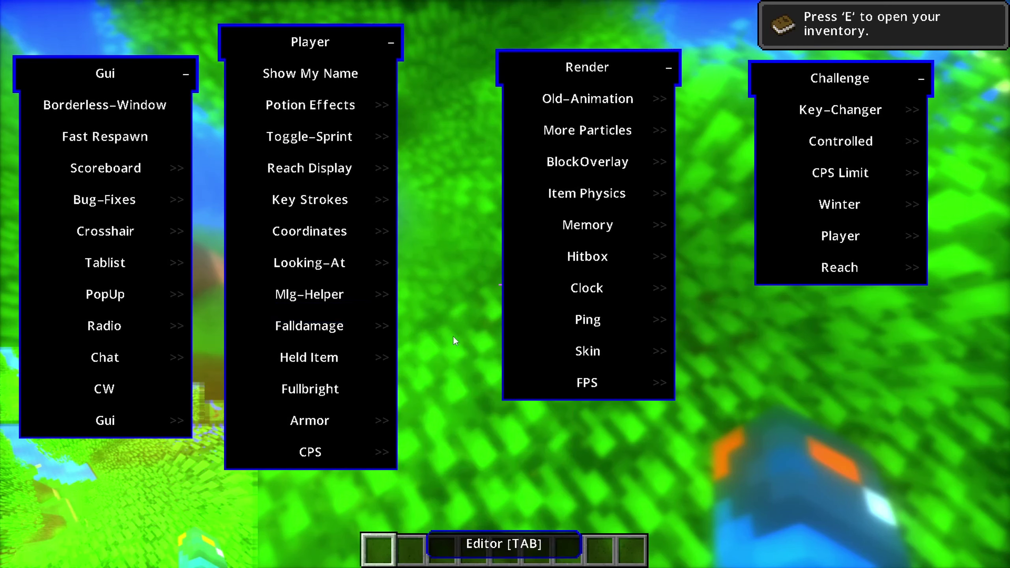
{"action": "mouse_move", "coordinate": [597, 131]}
{"action": "left_click_drag", "start_coordinate": [610, 68], "coordinate": [606, 43]}
{"action": "left_click", "coordinate": [700, 161]}
{"action": "left_click", "coordinate": [700, 161]}
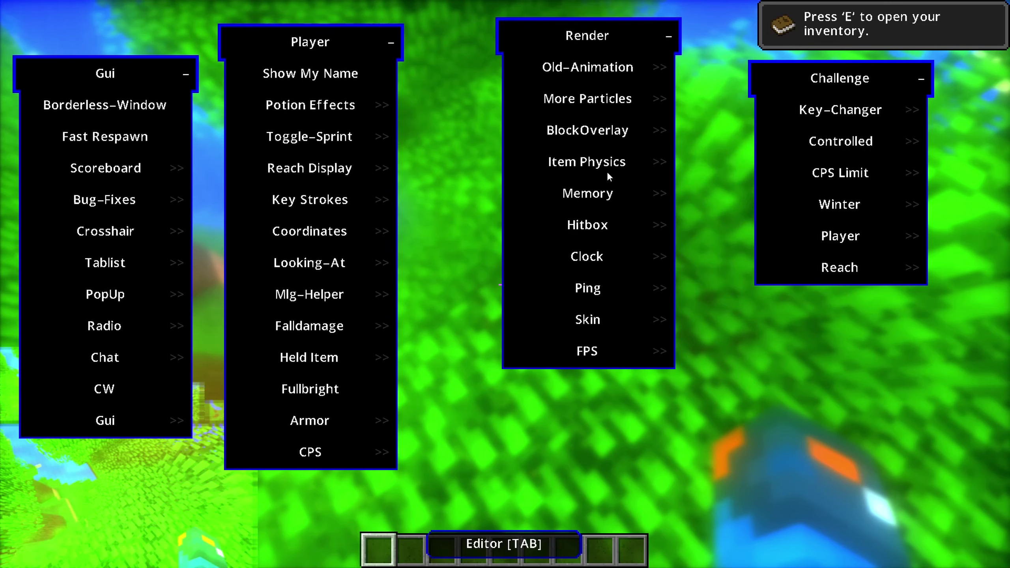
{"action": "left_click", "coordinate": [521, 534]}
{"action": "key", "text": "w"}
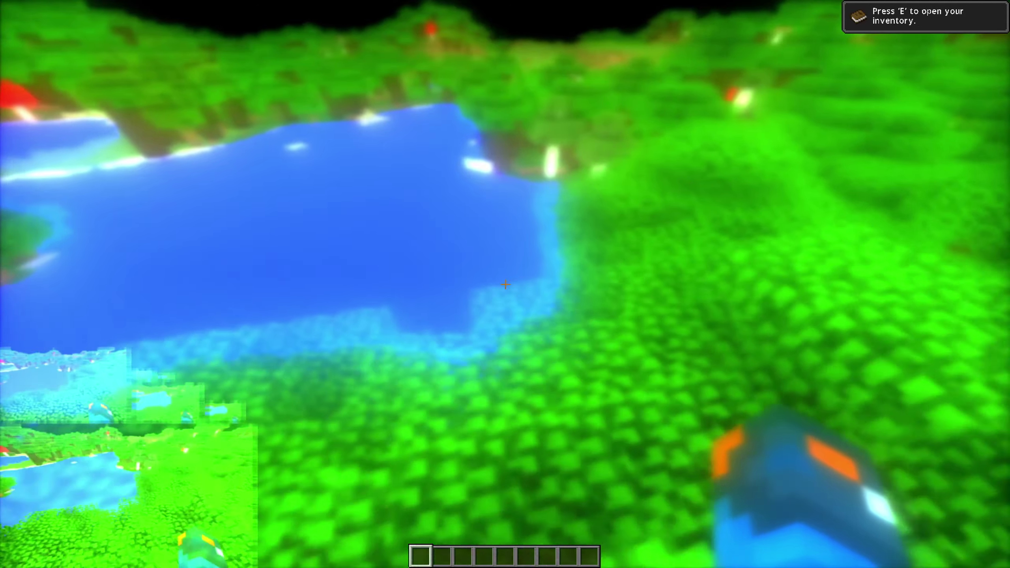